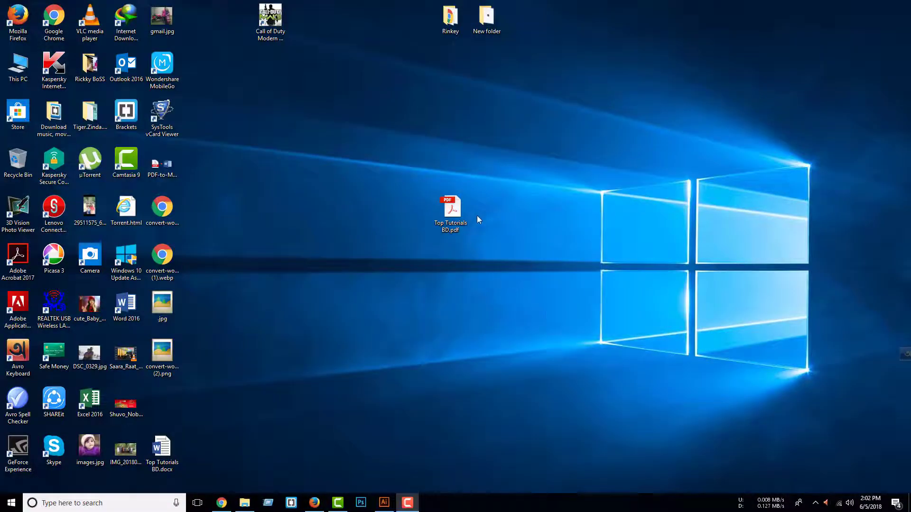
# Leave the desktop file Top Tutorials BD.pdf's name unchanged and open it in Acrobat
pyautogui.click(454, 231)
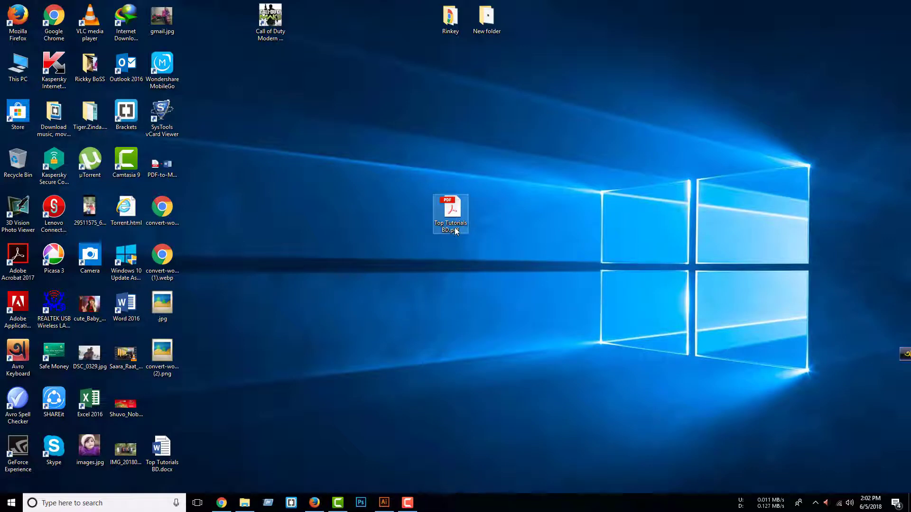
pyautogui.click(455, 232)
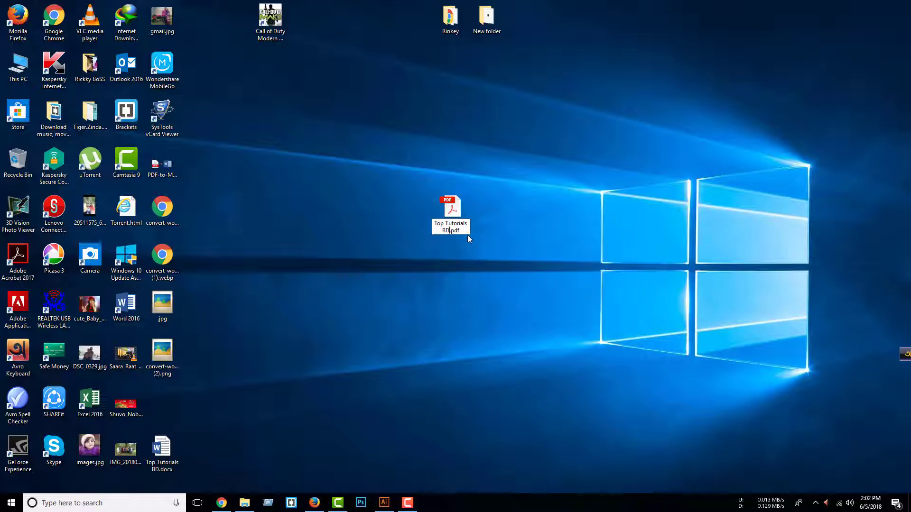
pyautogui.press('Return')
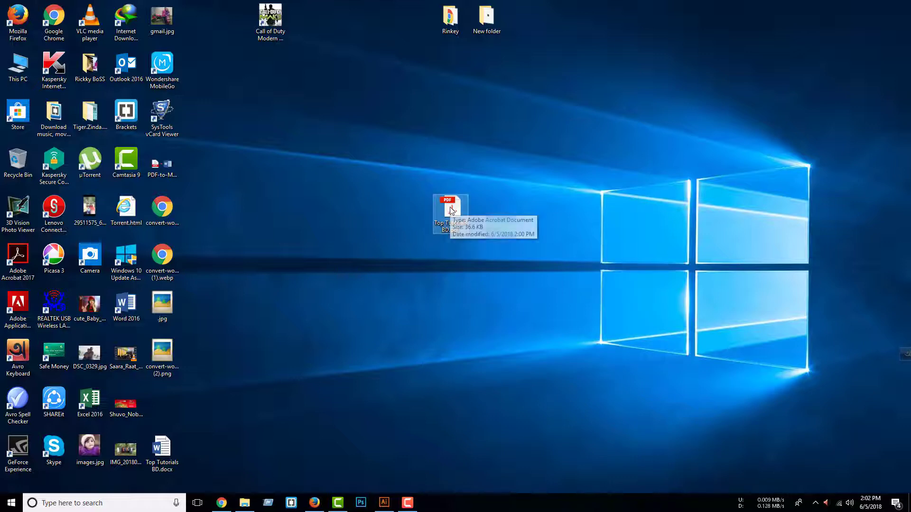
pyautogui.doubleClick(450, 211)
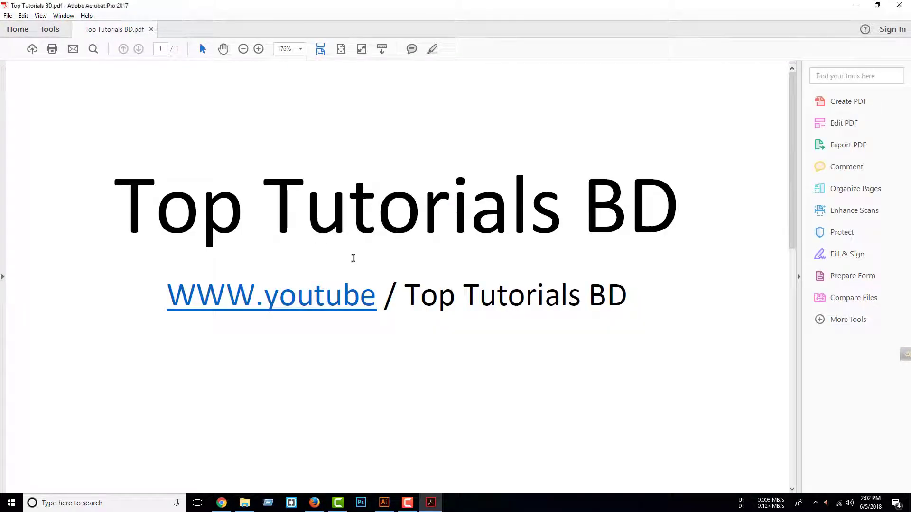
# Block the PDF's site-connection warning, quit Acrobat, and refresh the desktop
pyautogui.moveTo(114, 181)
pyautogui.mouseDown()
pyautogui.moveTo(401, 311)
pyautogui.moveTo(456, 306)
pyautogui.mouseUp()
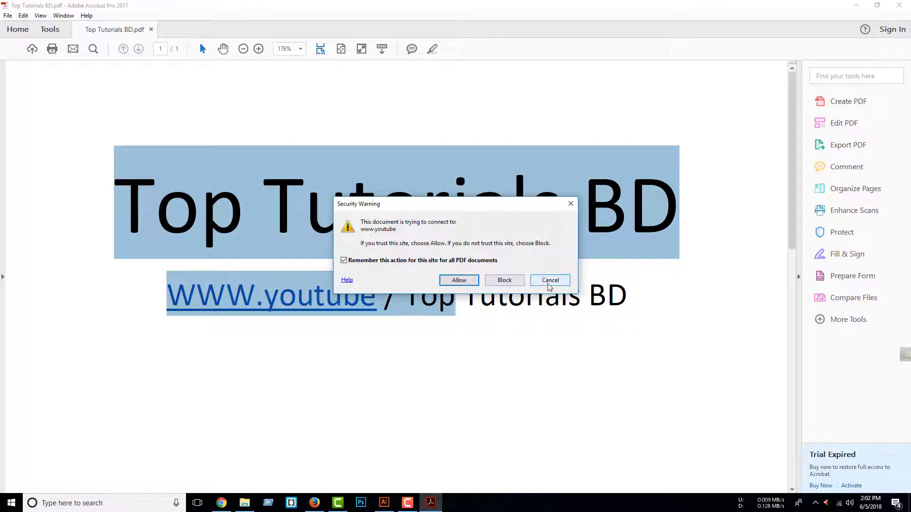
pyautogui.click(519, 284)
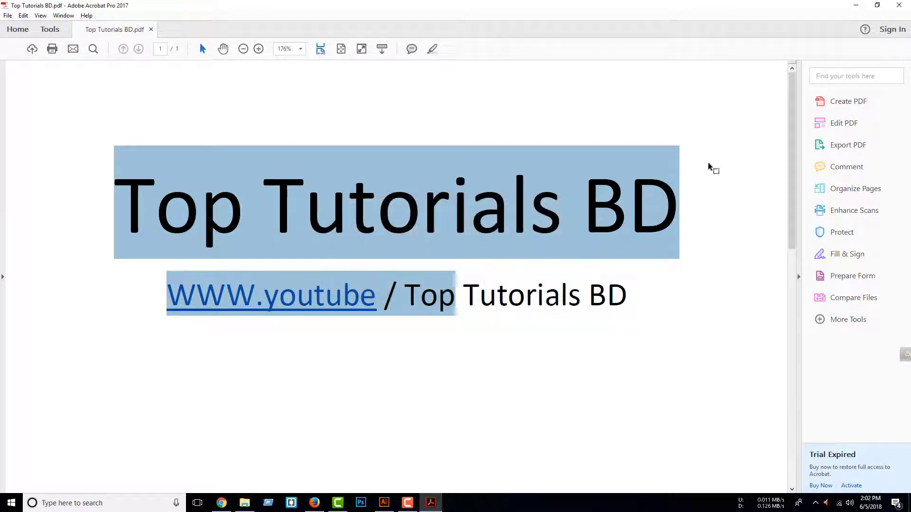
pyautogui.click(899, 5)
pyautogui.rightClick(538, 149)
pyautogui.click(557, 178)
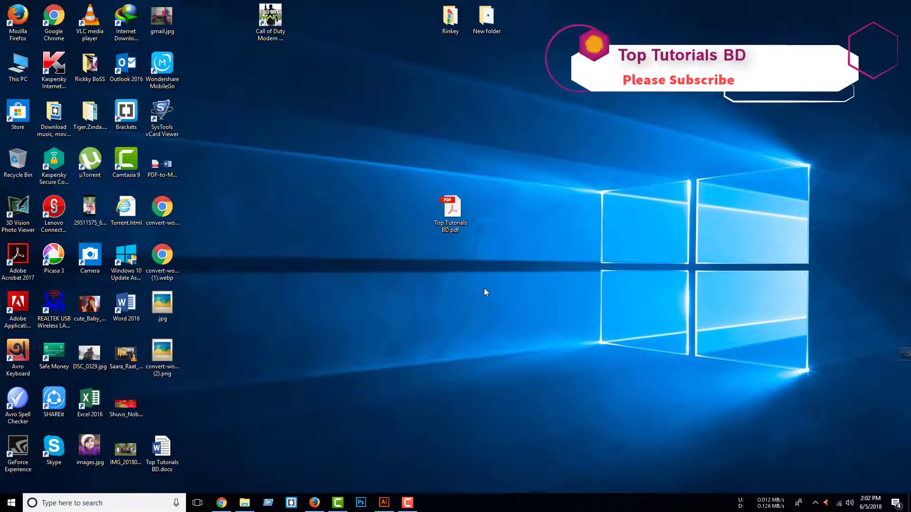
# Search Google in Firefox for 'pdf to ms word converter'
pyautogui.click(314, 504)
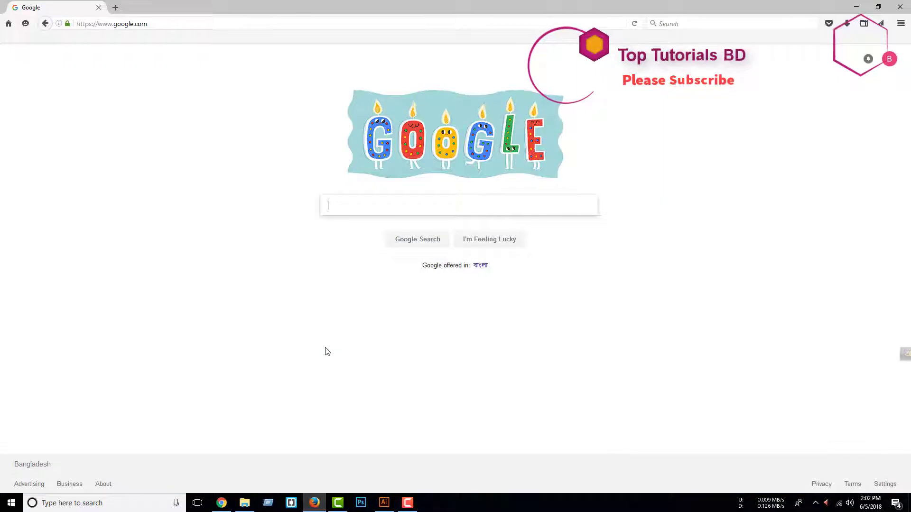
pyautogui.click(347, 206)
pyautogui.write('PD')
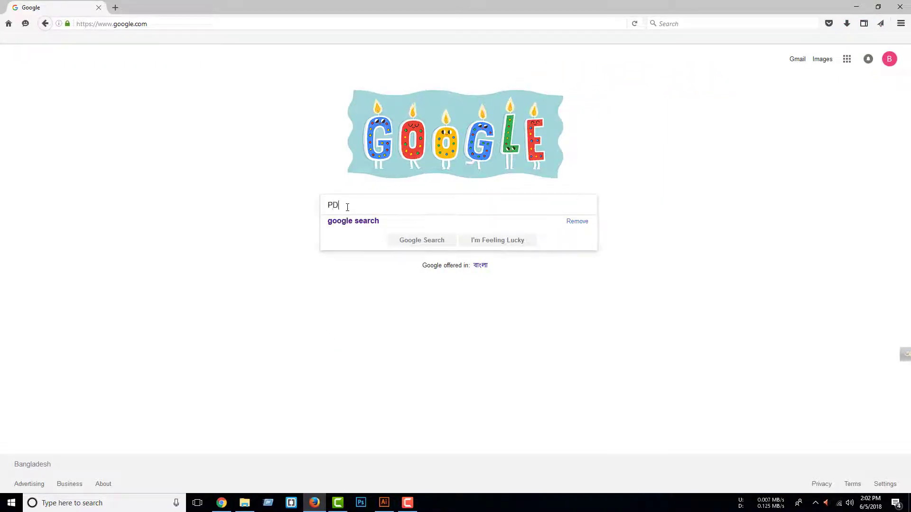
pyautogui.write('F')
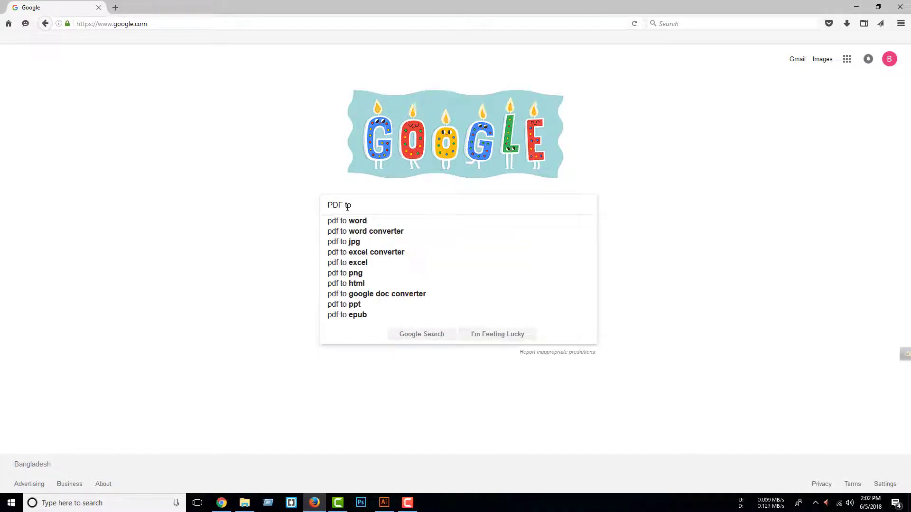
pyautogui.write(' to MS')
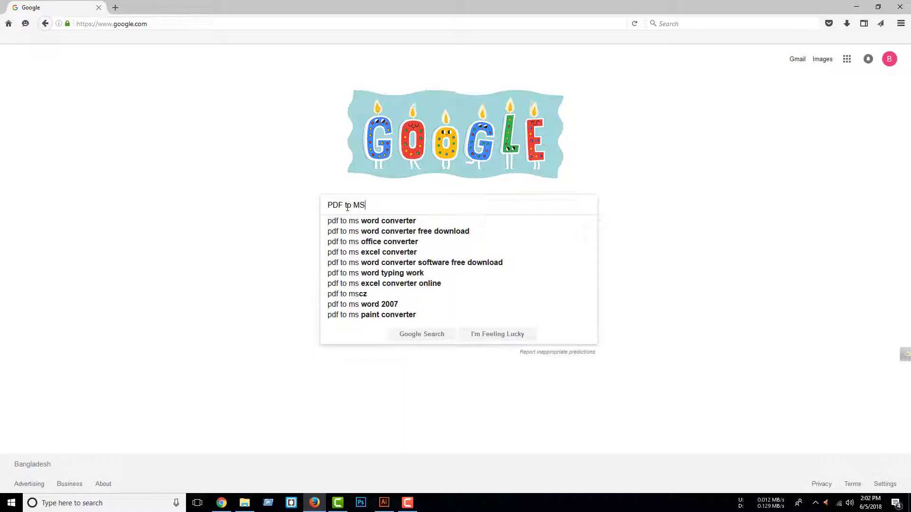
pyautogui.click(398, 221)
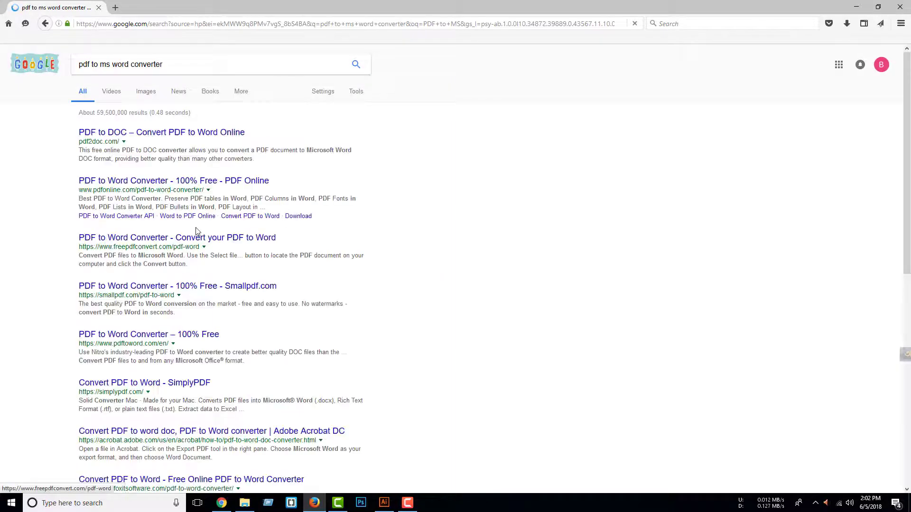
pyautogui.rightClick(145, 137)
# Open the pdf2doc.com search result in a new tab and view its page
pyautogui.click(181, 141)
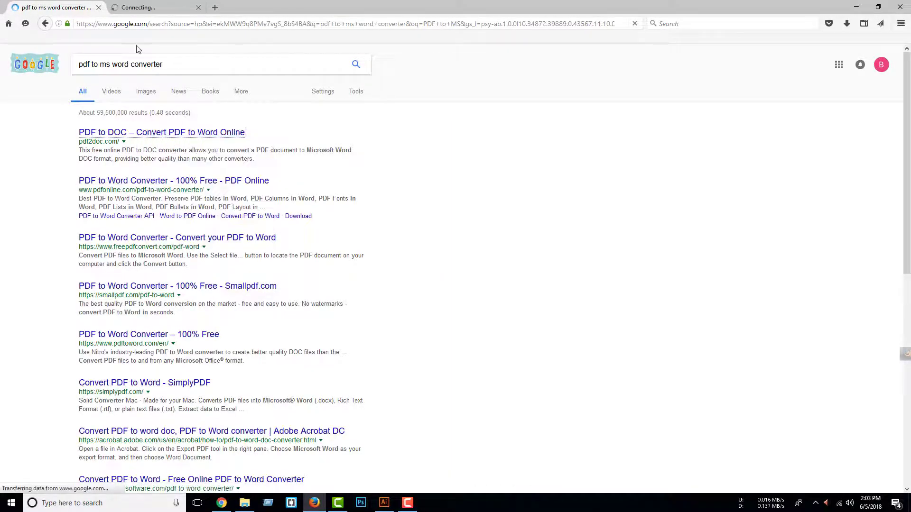
pyautogui.click(142, 7)
pyautogui.scroll(-2, 301, 174)
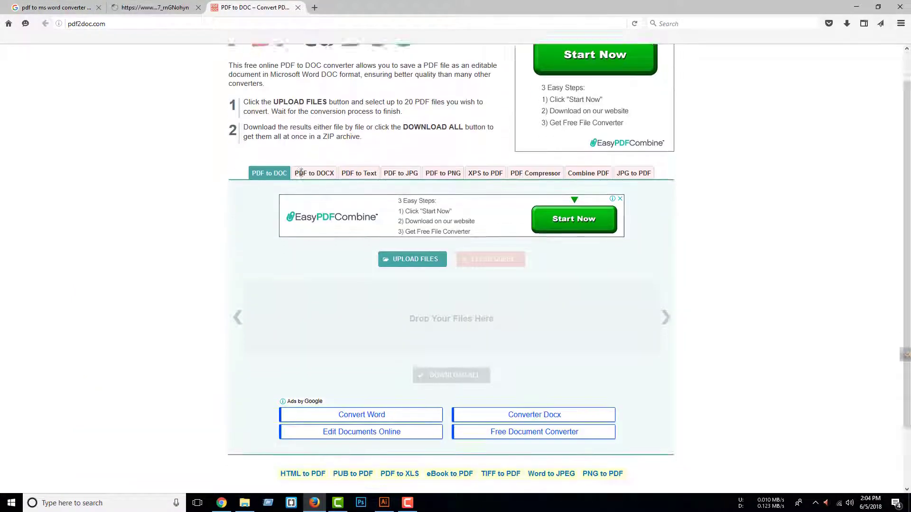
pyautogui.scroll(-3, 301, 173)
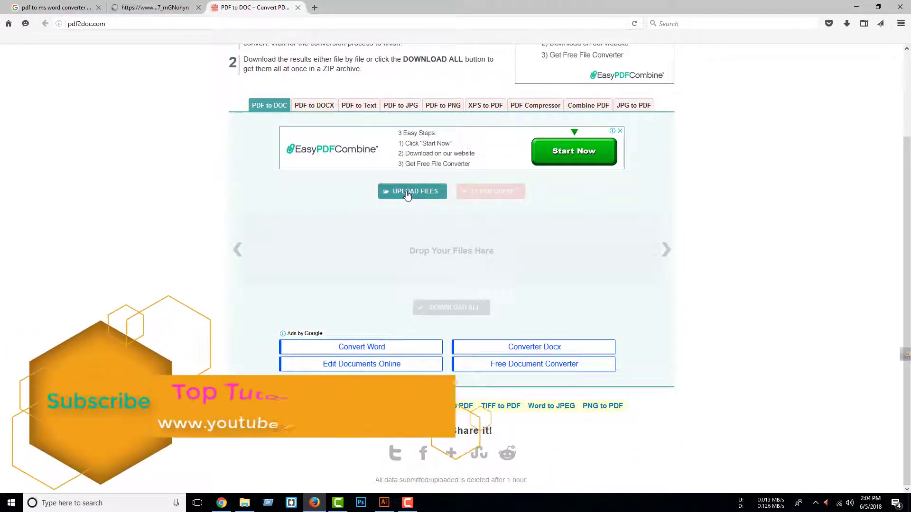
pyautogui.scroll(3, 389, 206)
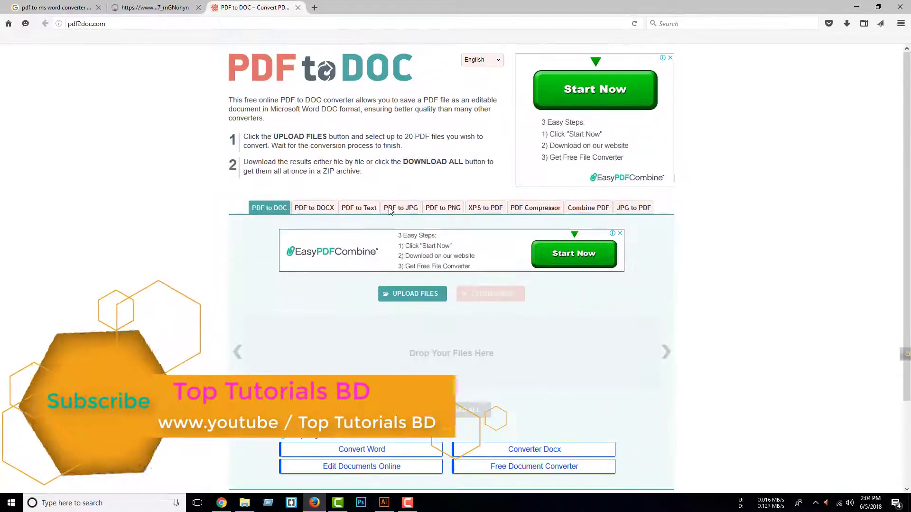
pyautogui.scroll(-3, 389, 210)
# Delete the old Top Tutorials BD.docx and upload Top Tutorials BD.pdf for DOC conversion
pyautogui.click(400, 190)
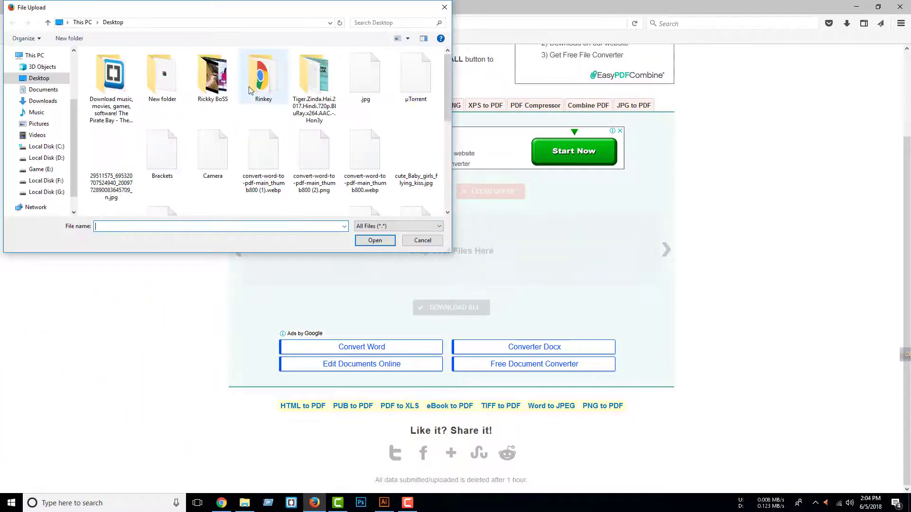
pyautogui.click(264, 157)
pyautogui.scroll(-5, 264, 158)
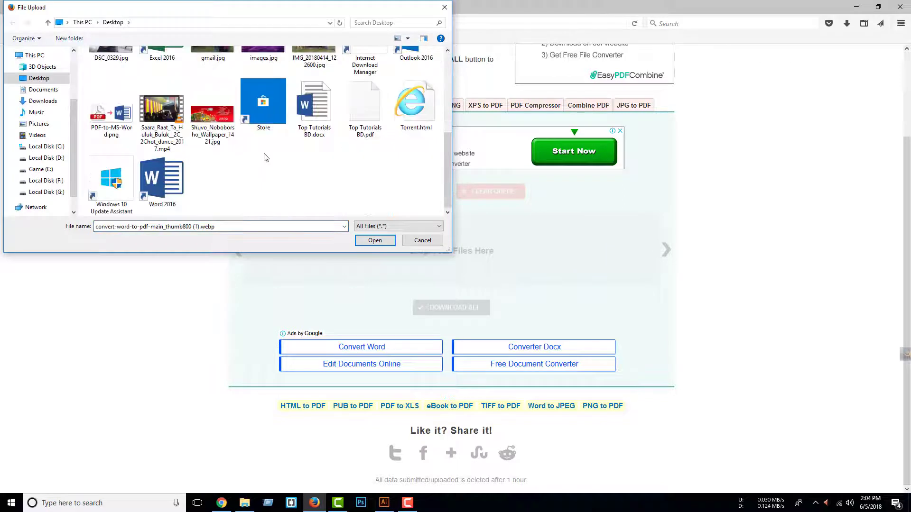
pyautogui.click(365, 112)
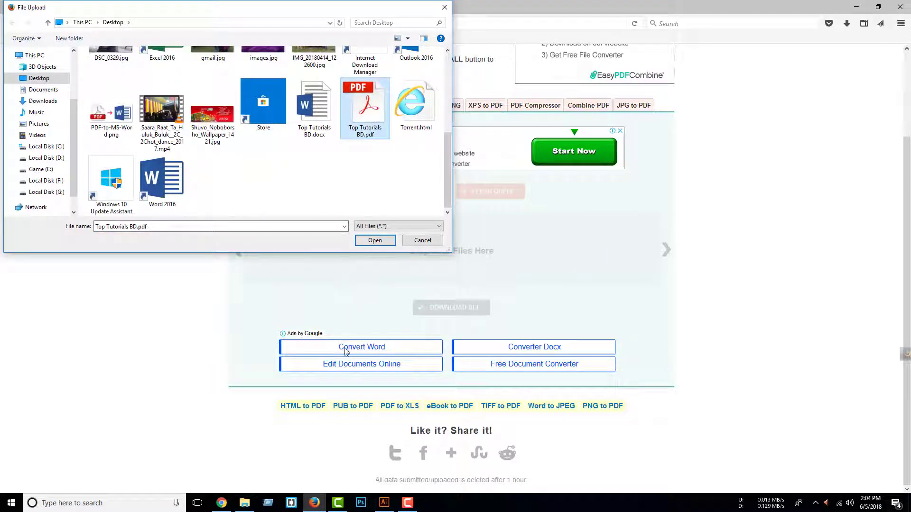
pyautogui.click(319, 122)
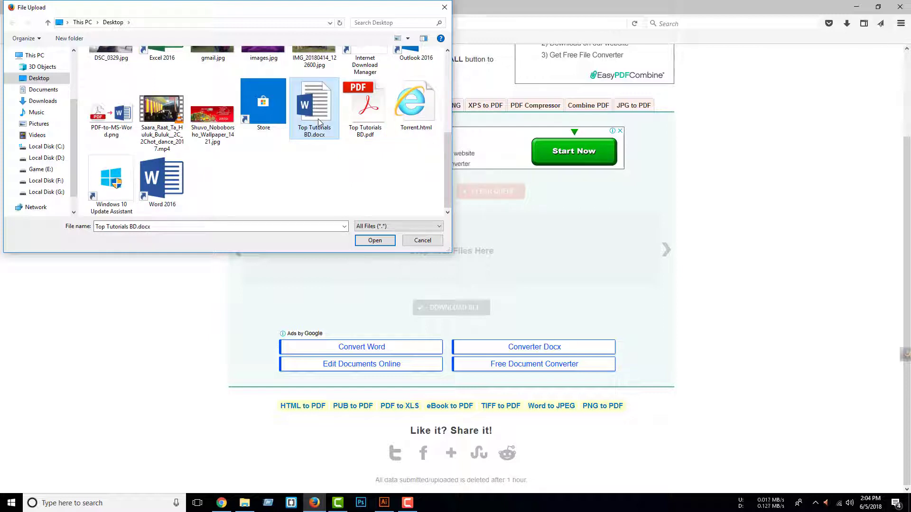
pyautogui.rightClick(319, 122)
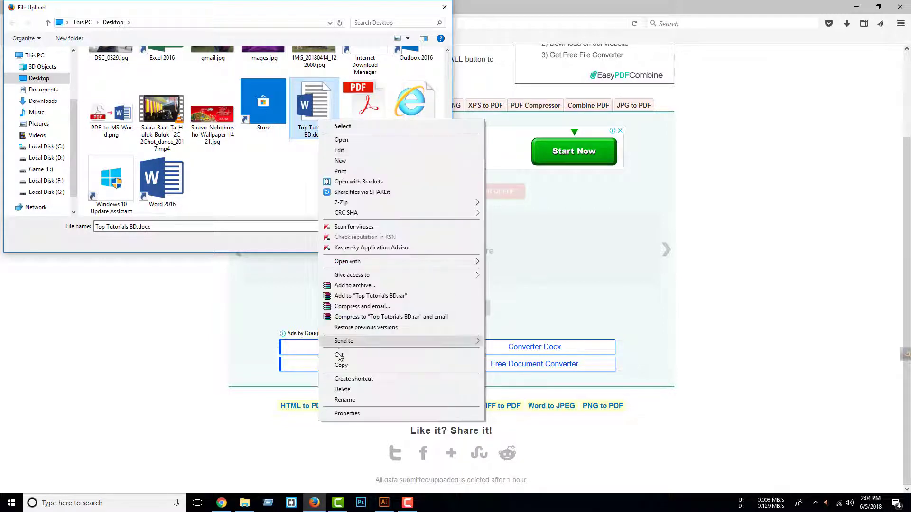
pyautogui.click(341, 390)
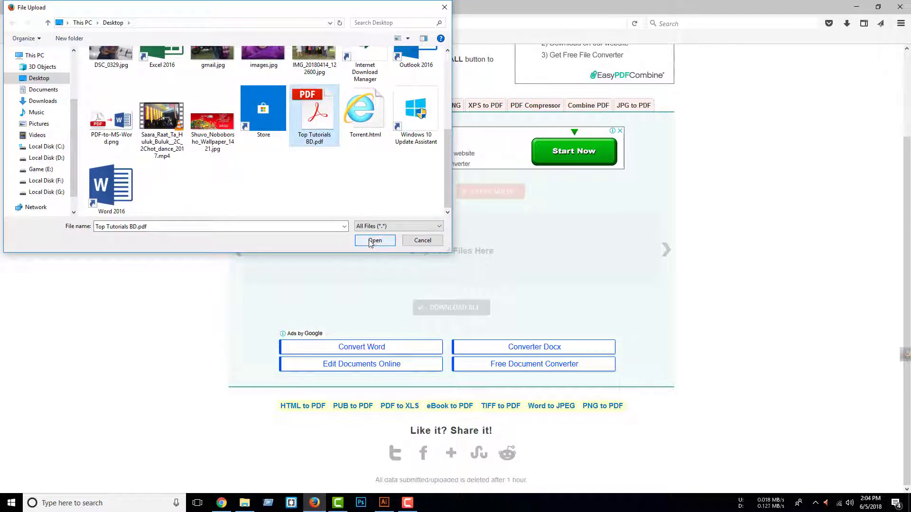
pyautogui.click(374, 241)
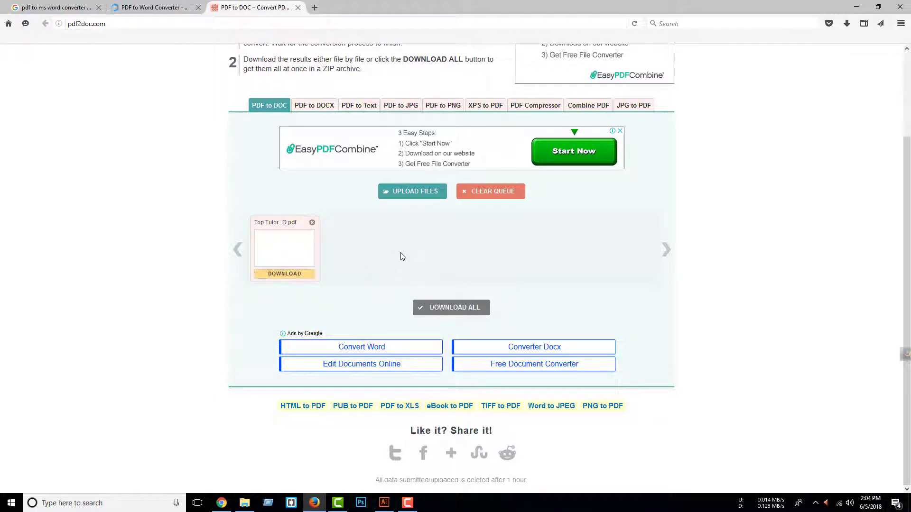
# Download all results as pdf2doc.zip through IDM and show it in the Compressed folder
pyautogui.click(451, 309)
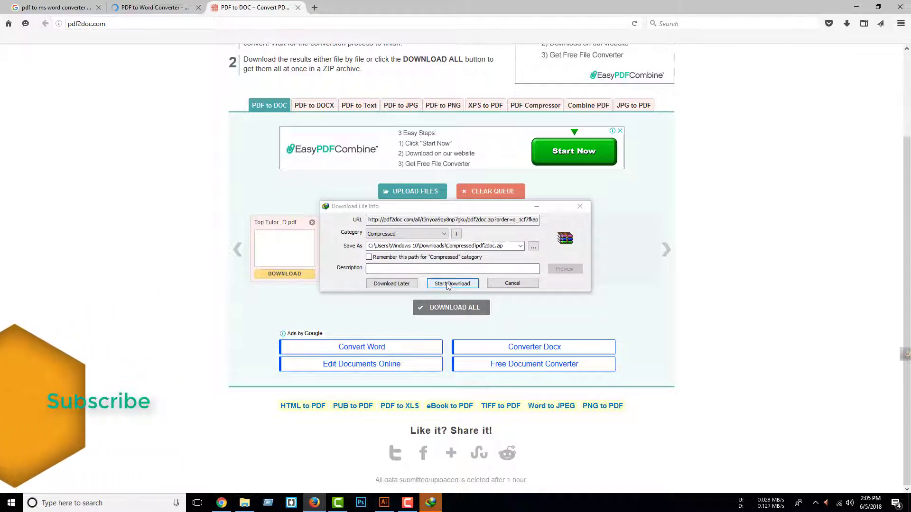
pyautogui.click(447, 283)
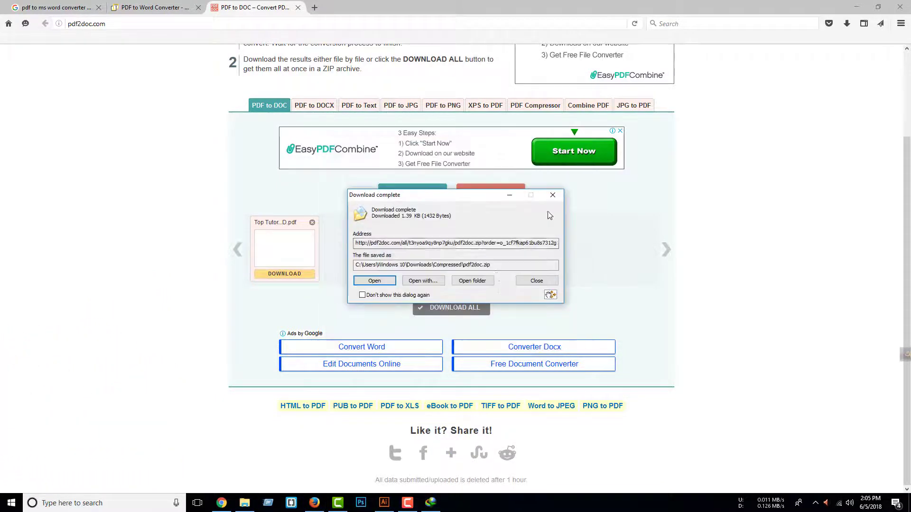
pyautogui.click(484, 281)
# Dismiss the browser integration message and open pdf2doc.zip in WinRAR
pyautogui.click(530, 284)
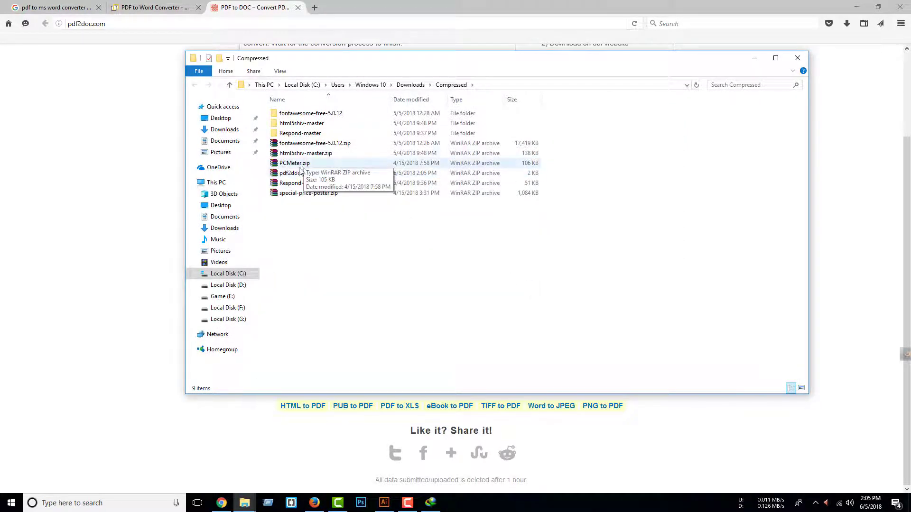
pyautogui.click(297, 175)
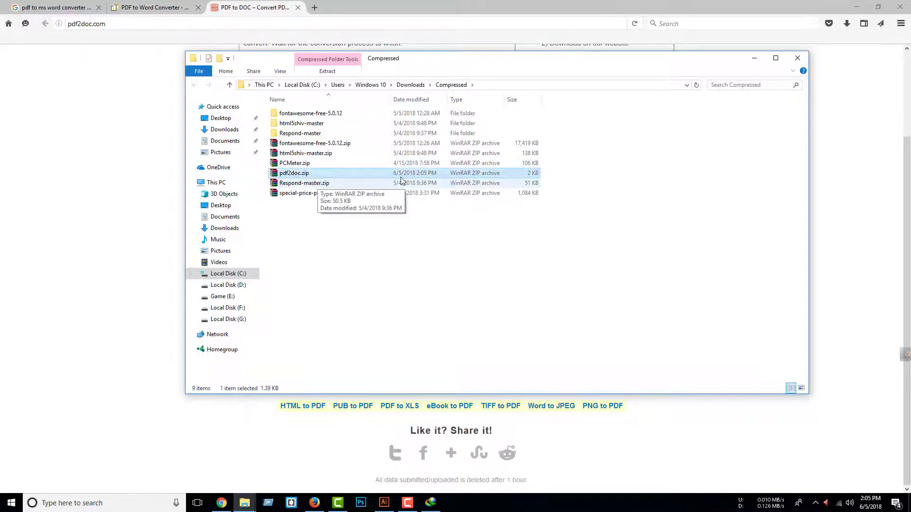
pyautogui.doubleClick(301, 175)
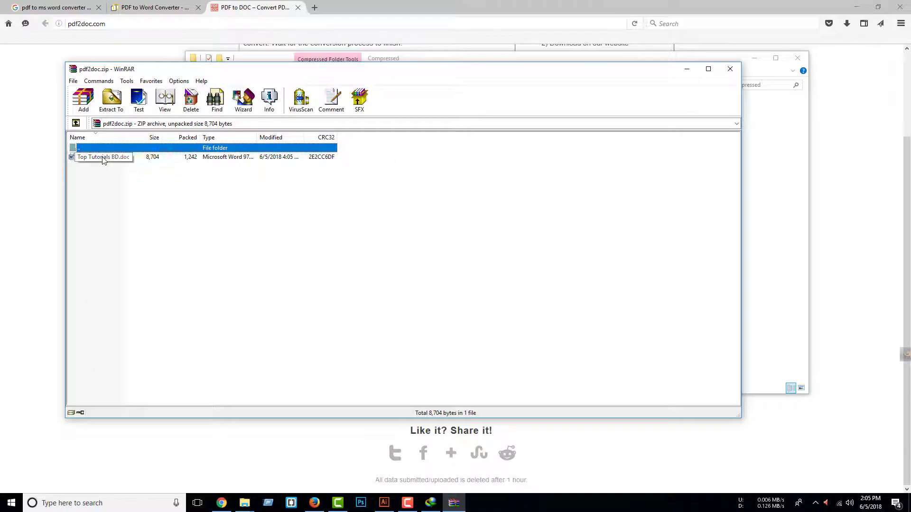
# View Top Tutorials BD.doc from the archive in Word 2016, then close Word
pyautogui.doubleClick(103, 158)
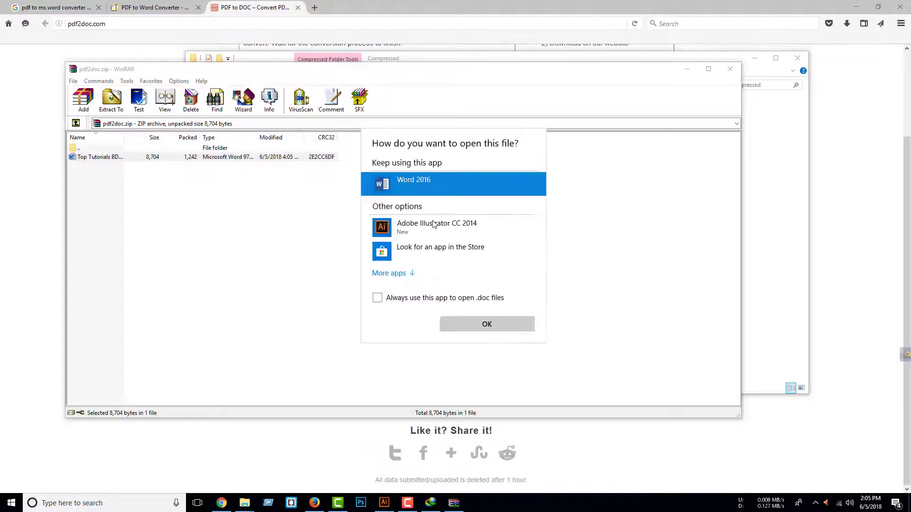
pyautogui.click(480, 325)
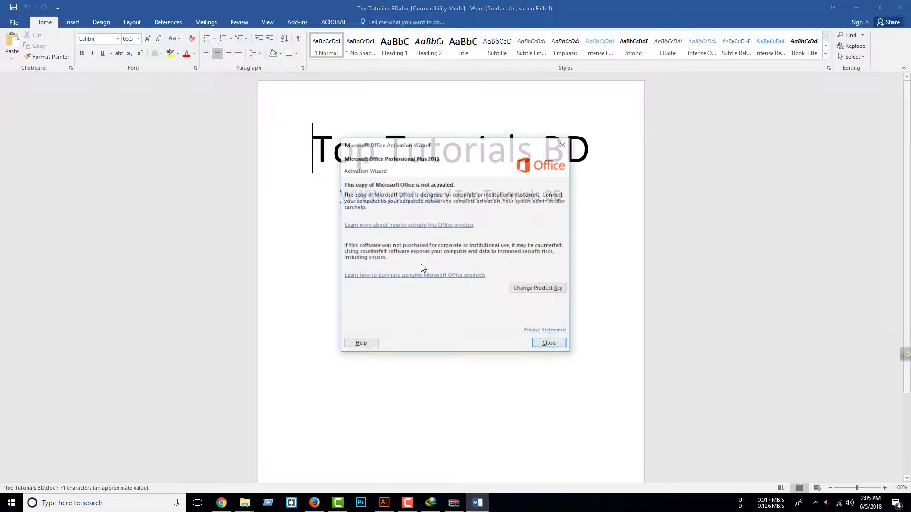
pyautogui.click(549, 345)
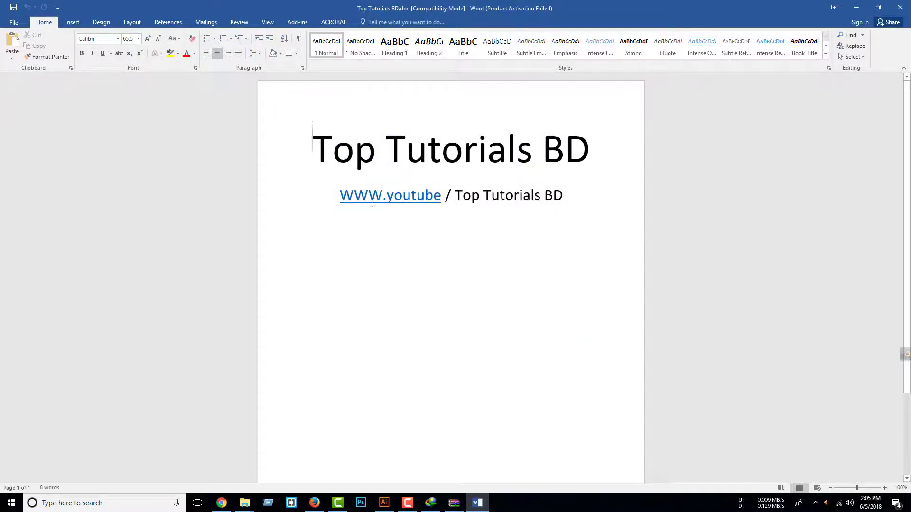
pyautogui.moveTo(301, 145); pyautogui.dragTo(473, 203)
pyautogui.click(473, 232)
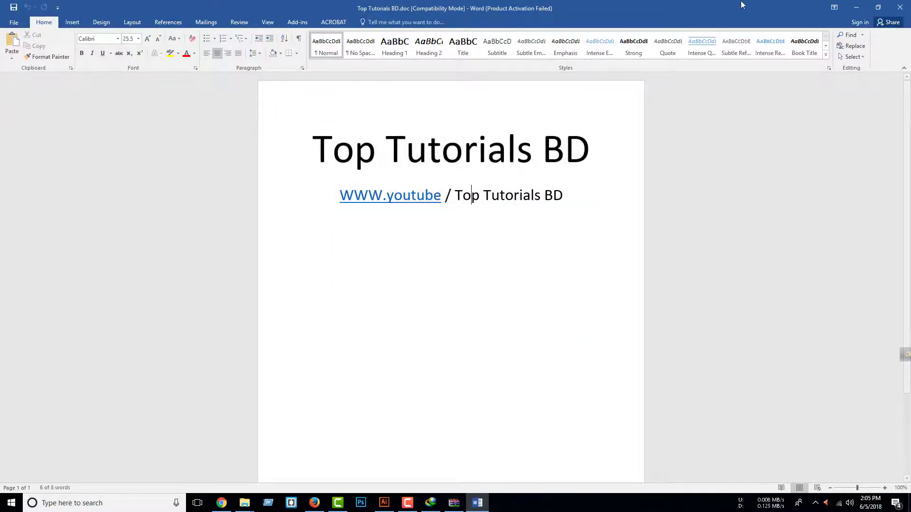
pyautogui.hotkey('alt', 'F4')
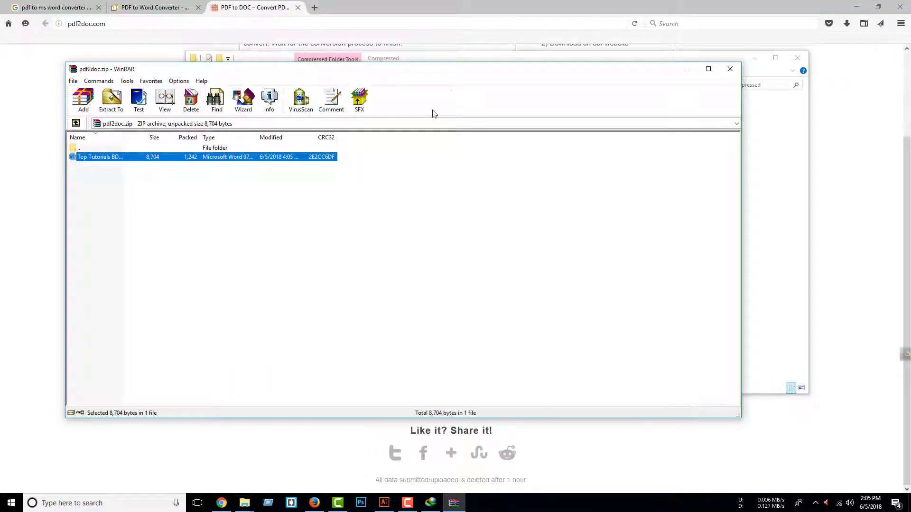
# Close WinRAR, extract pdf2doc.zip to a pdf2doc folder, and open Top Tutorials BD.doc from it
pyautogui.hotkey('alt', 'F4')
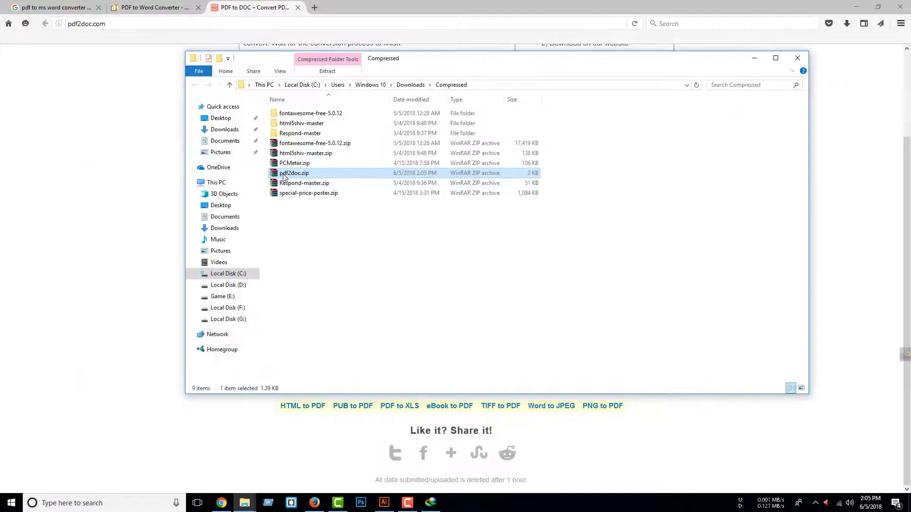
pyautogui.rightClick(283, 176)
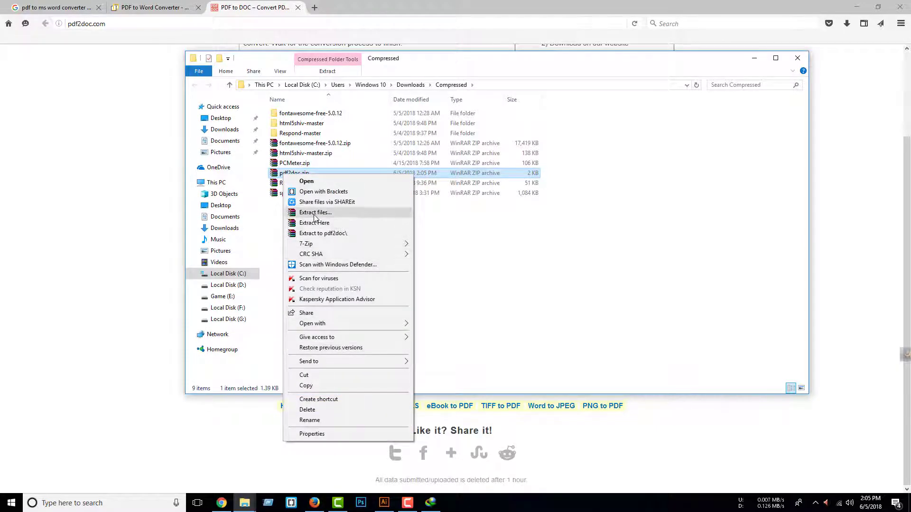
pyautogui.click(318, 233)
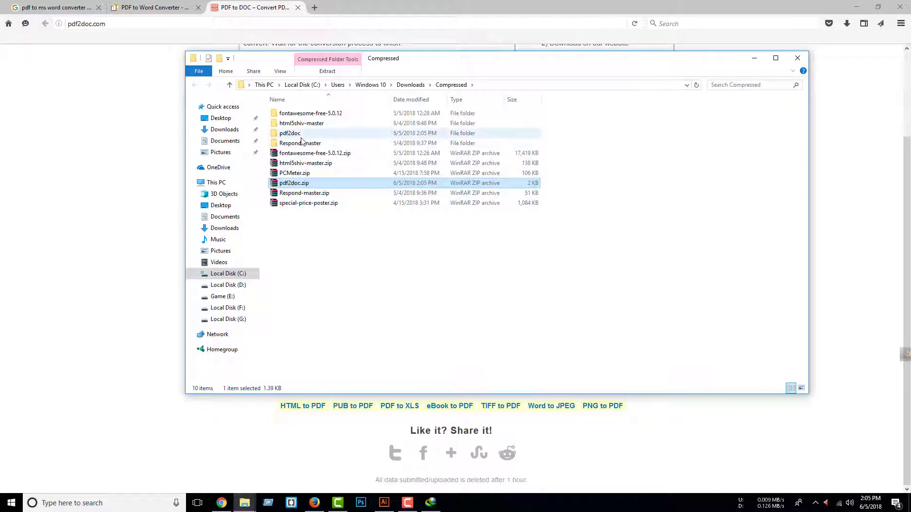
pyautogui.click(302, 135)
pyautogui.doubleClick(301, 136)
pyautogui.doubleClick(311, 116)
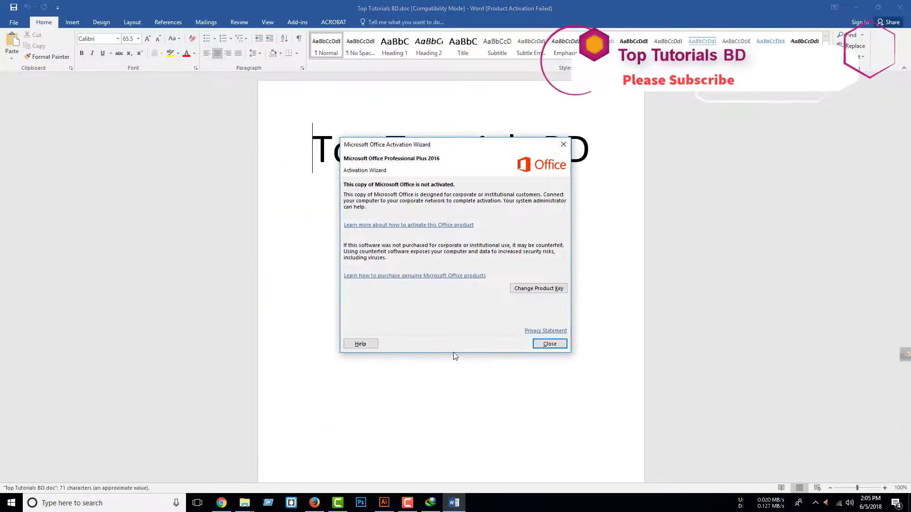
# Dismiss the activation notice, undo the stray 'gvgtg' typed into the title, and close Word
pyautogui.click(555, 344)
pyautogui.click(467, 151)
pyautogui.write('gv')
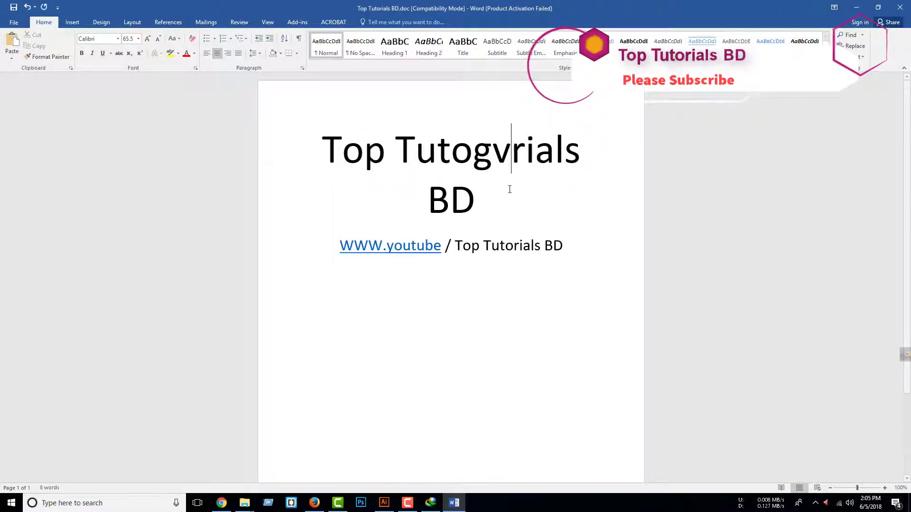
pyautogui.write('gtg')
pyautogui.hotkey('ctrl', 'z')
pyautogui.hotkey('ctrl', 'z')
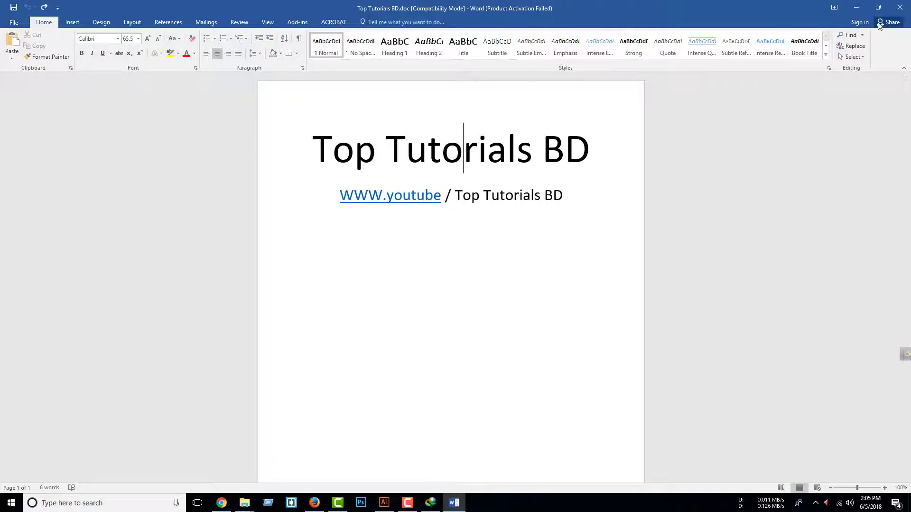
pyautogui.click(905, 9)
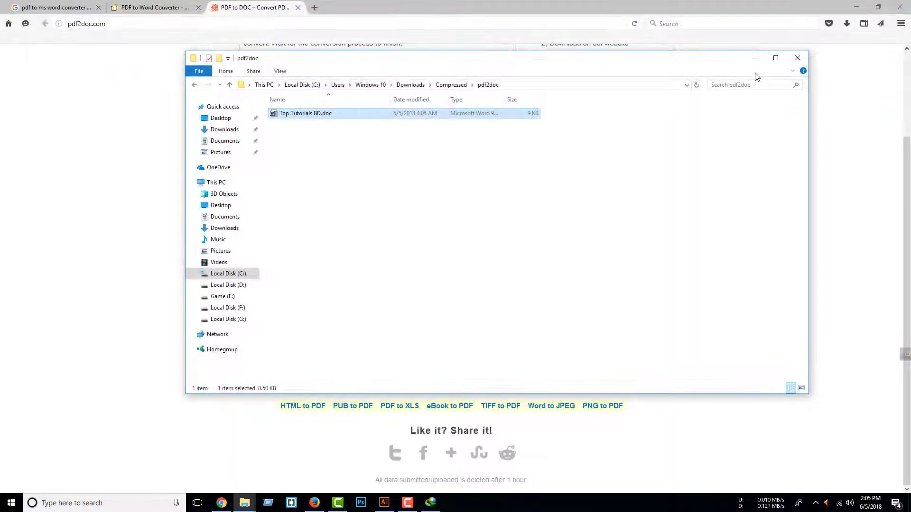
# Close the pdf2doc folder window, decline the IDM fix prompt, and close the converter tabs
pyautogui.click(800, 61)
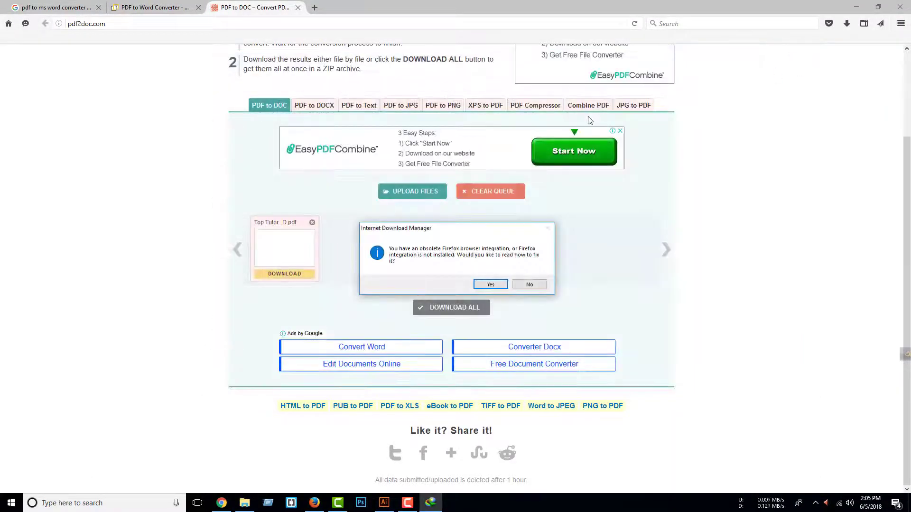
pyautogui.click(527, 287)
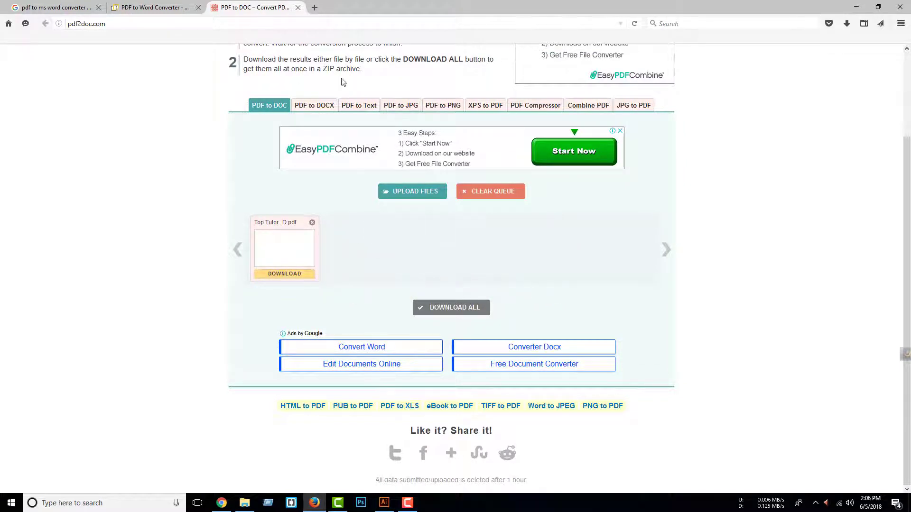
pyautogui.click(198, 8)
pyautogui.click(198, 7)
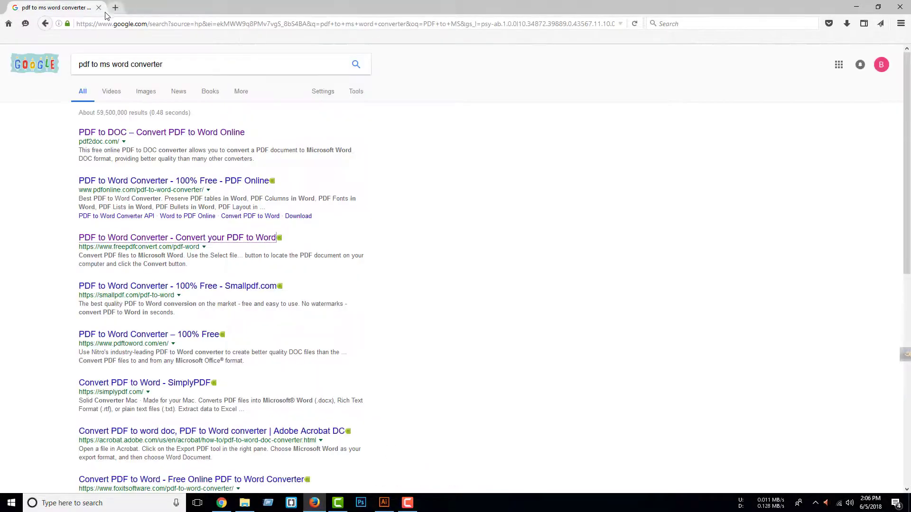
pyautogui.click(99, 7)
# Refresh the desktop and move Top Tutorials BD.pdf toward the middle
pyautogui.rightClick(383, 129)
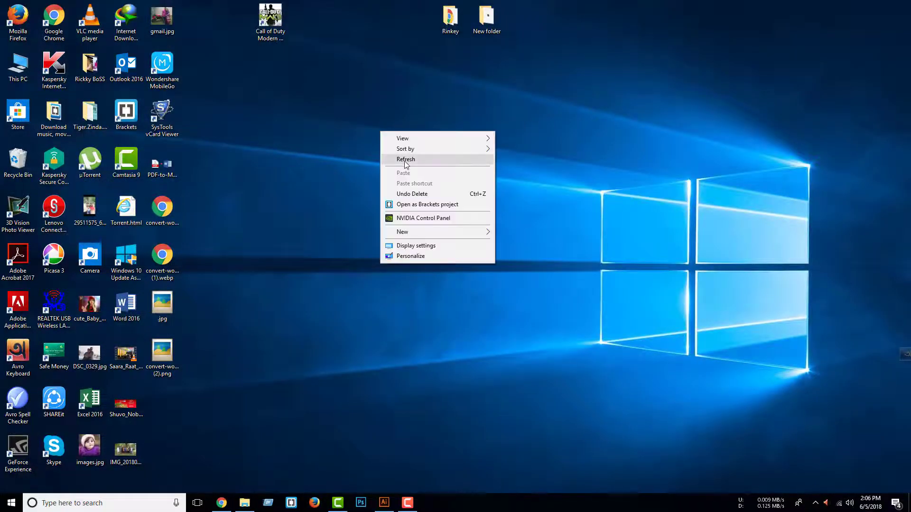
pyautogui.click(404, 161)
pyautogui.moveTo(458, 225); pyautogui.dragTo(422, 225)
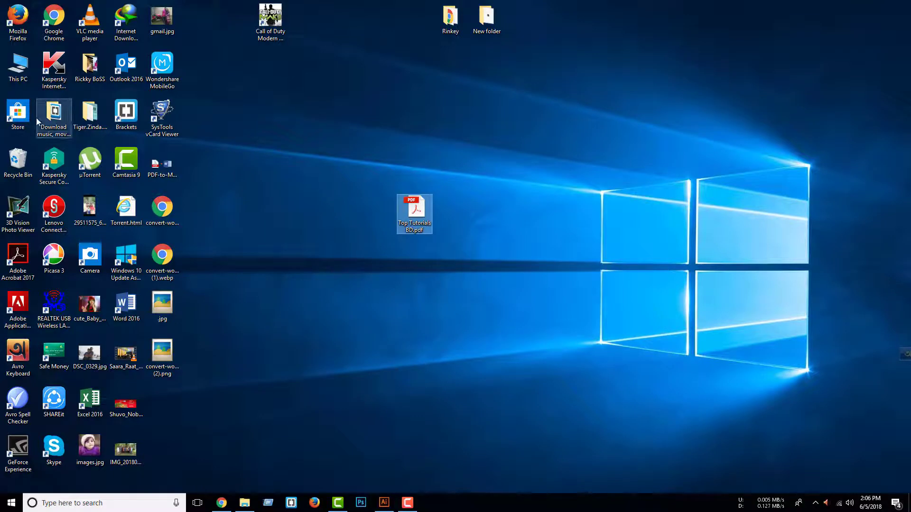
# Drag Top Tutorials BD.doc from Downloads\Compressed\pdf2doc onto the desktop beside the PDF
pyautogui.doubleClick(26, 74)
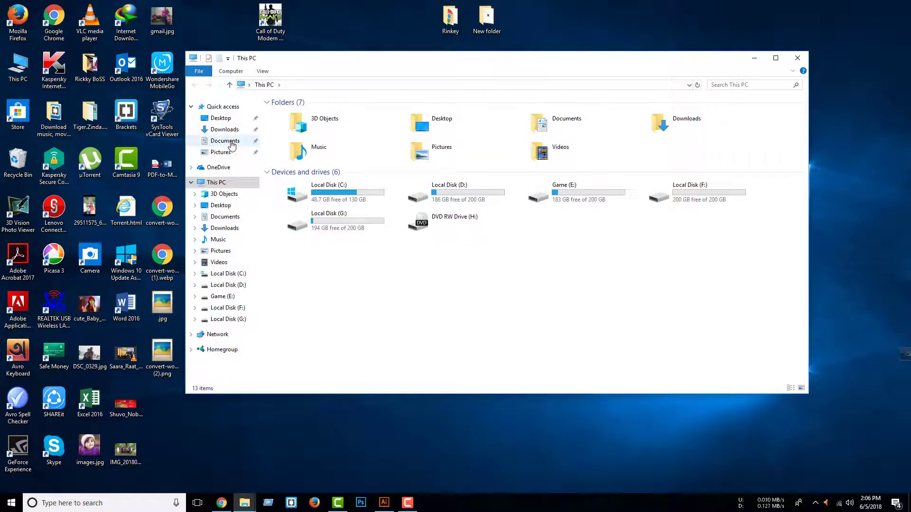
pyautogui.click(225, 129)
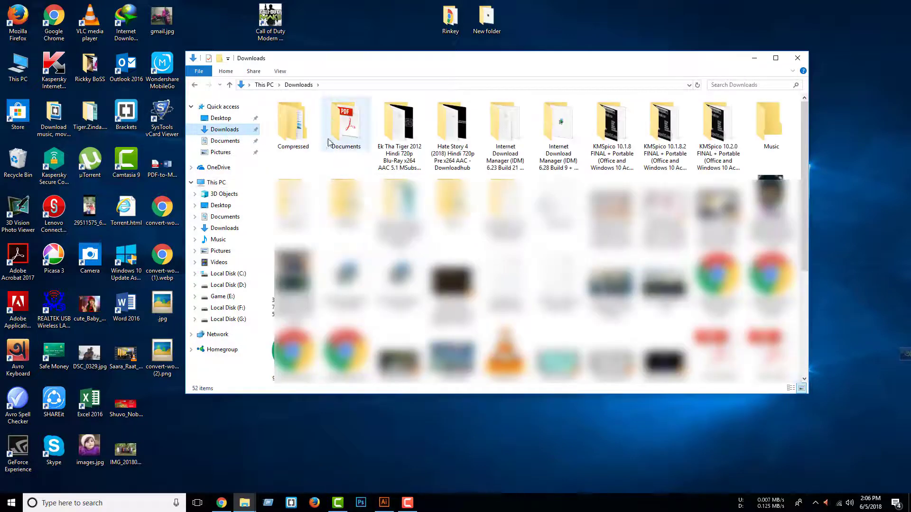
pyautogui.doubleClick(293, 141)
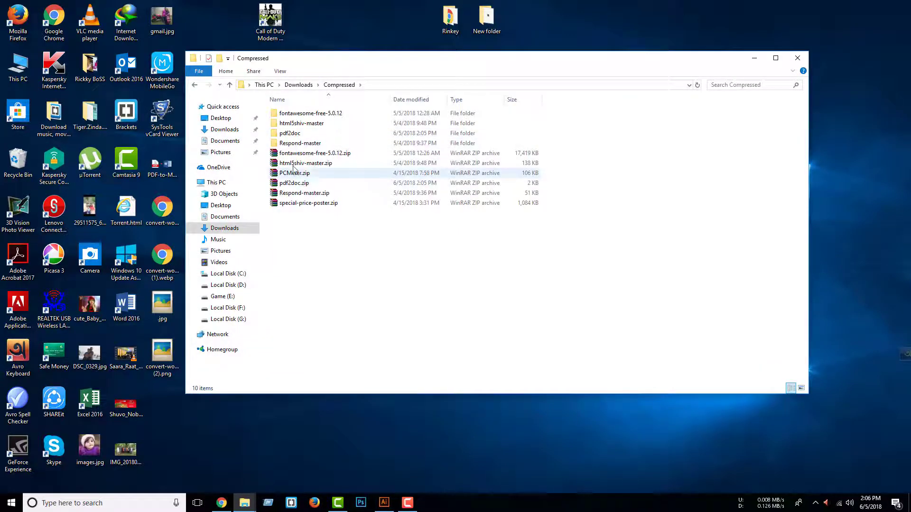
pyautogui.doubleClick(293, 133)
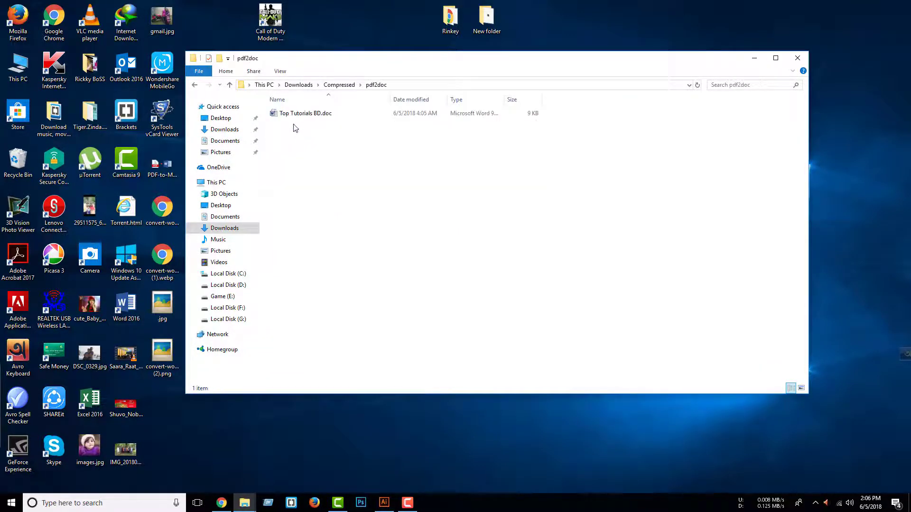
pyautogui.click(291, 117)
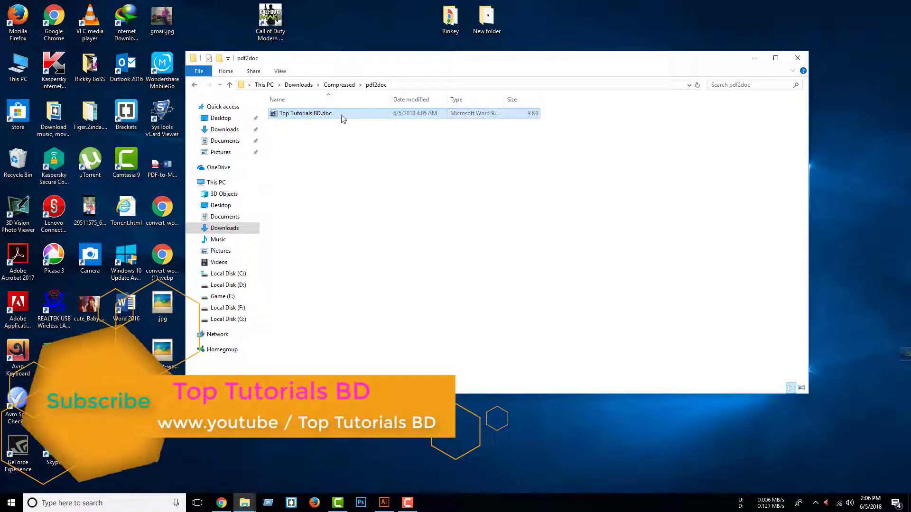
pyautogui.moveTo(342, 114)
pyautogui.mouseDown()
pyautogui.moveTo(558, 21)
pyautogui.moveTo(450, 205)
pyautogui.mouseUp()
pyautogui.click(806, 62)
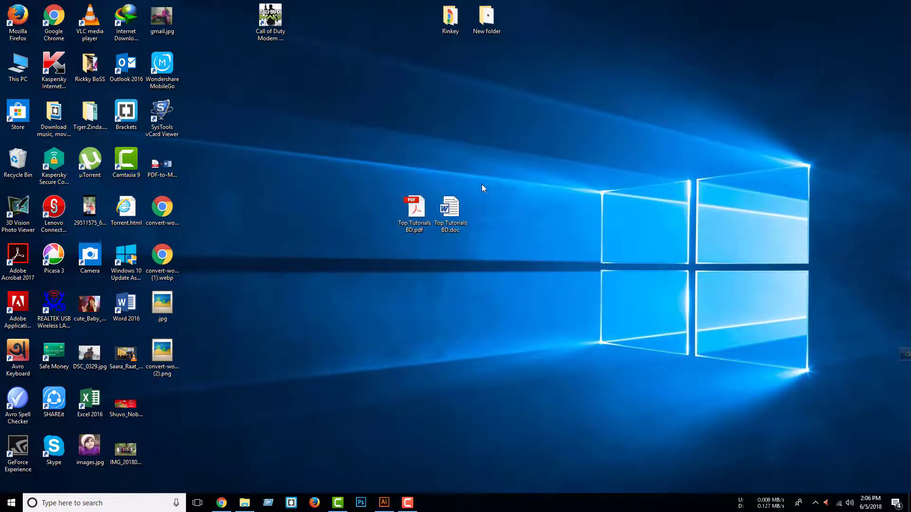
pyautogui.moveTo(372, 184); pyautogui.dragTo(519, 268)
pyautogui.click(691, 440)
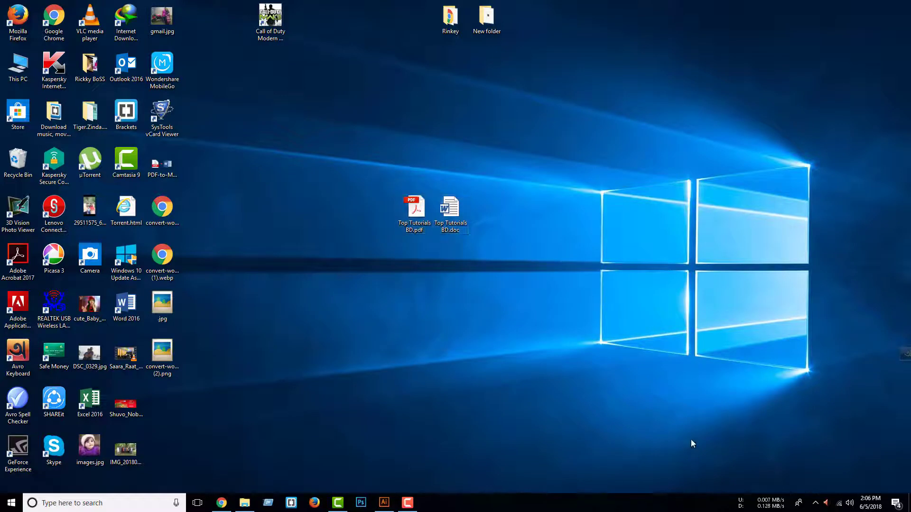